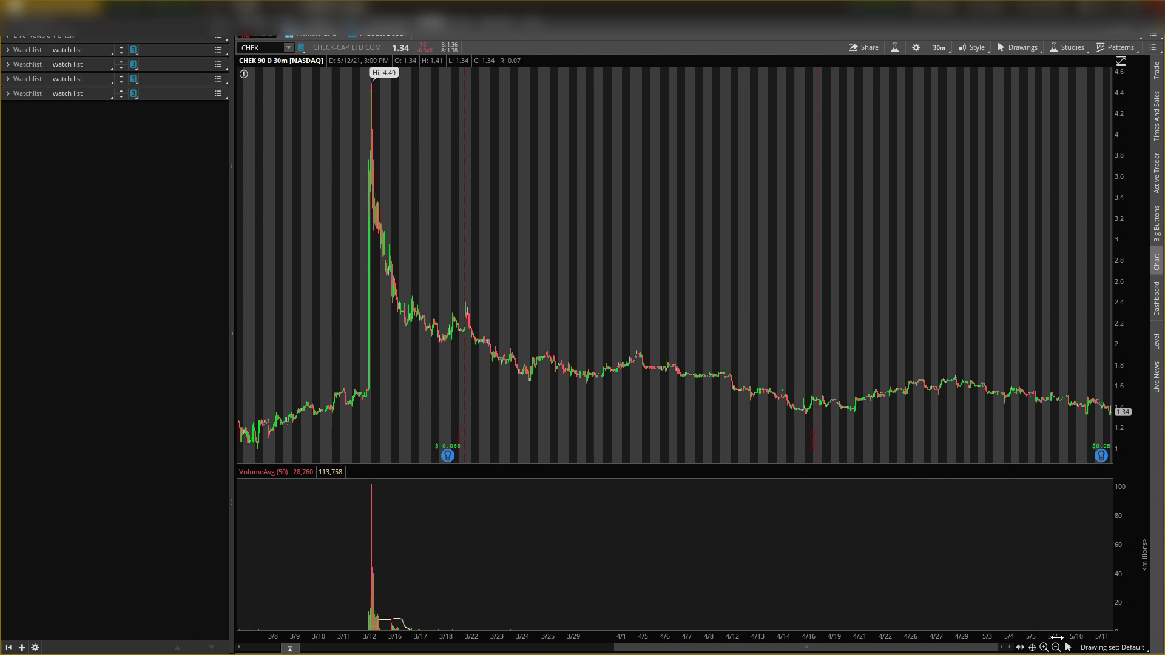
Zoom into the last two days of CHEK bars and draw a horizontal price level at 1.43.
click(1048, 648)
click(1047, 648)
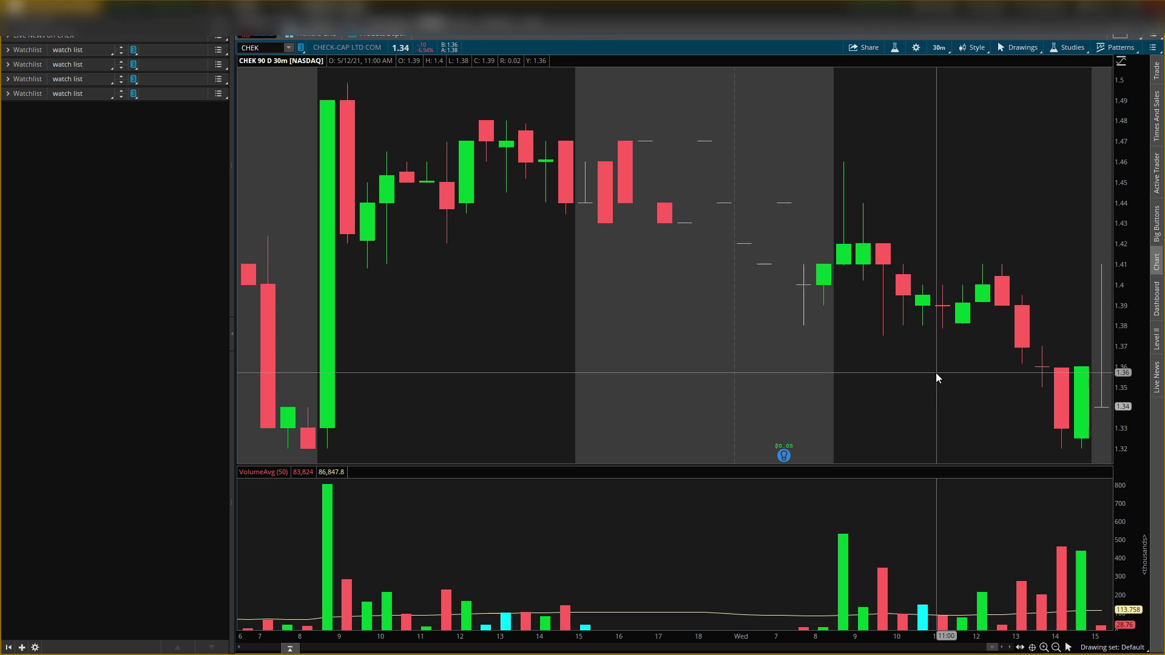
right_click(922, 367)
mouse_move(1025, 466)
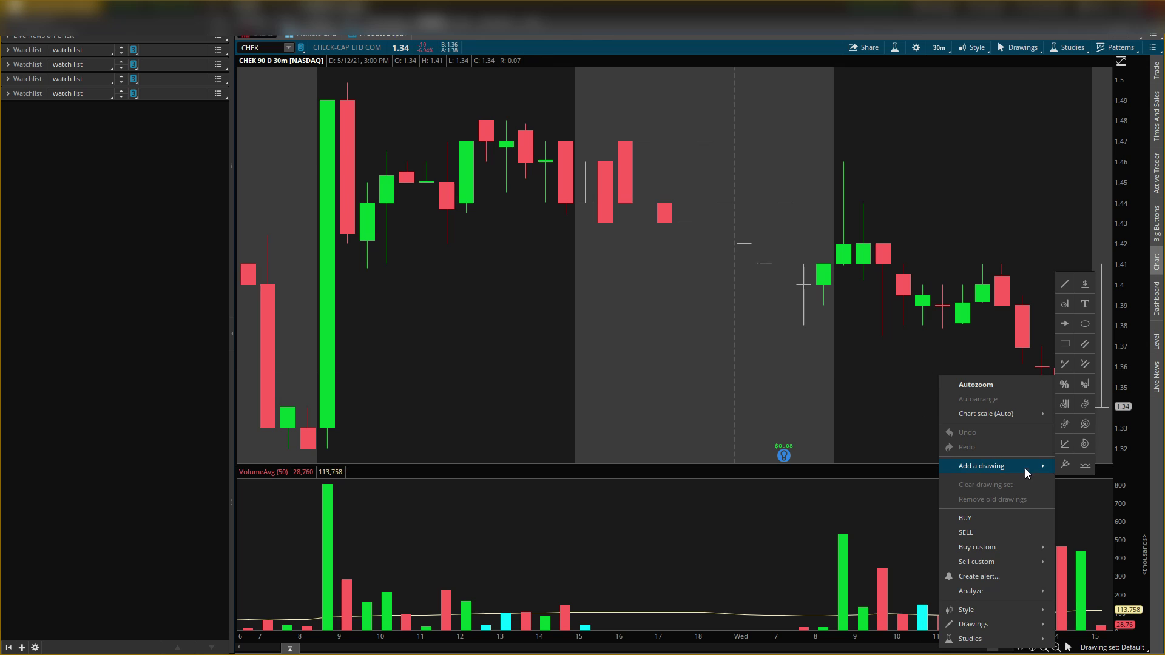
click(1080, 282)
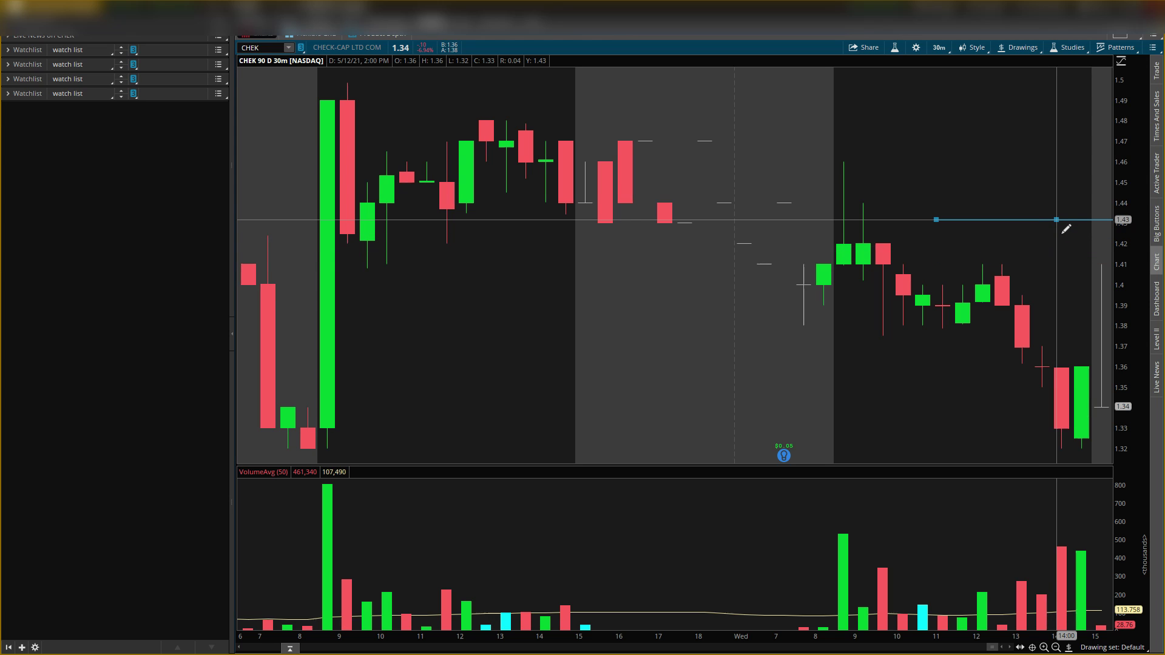
click(1041, 224)
right_click(1041, 224)
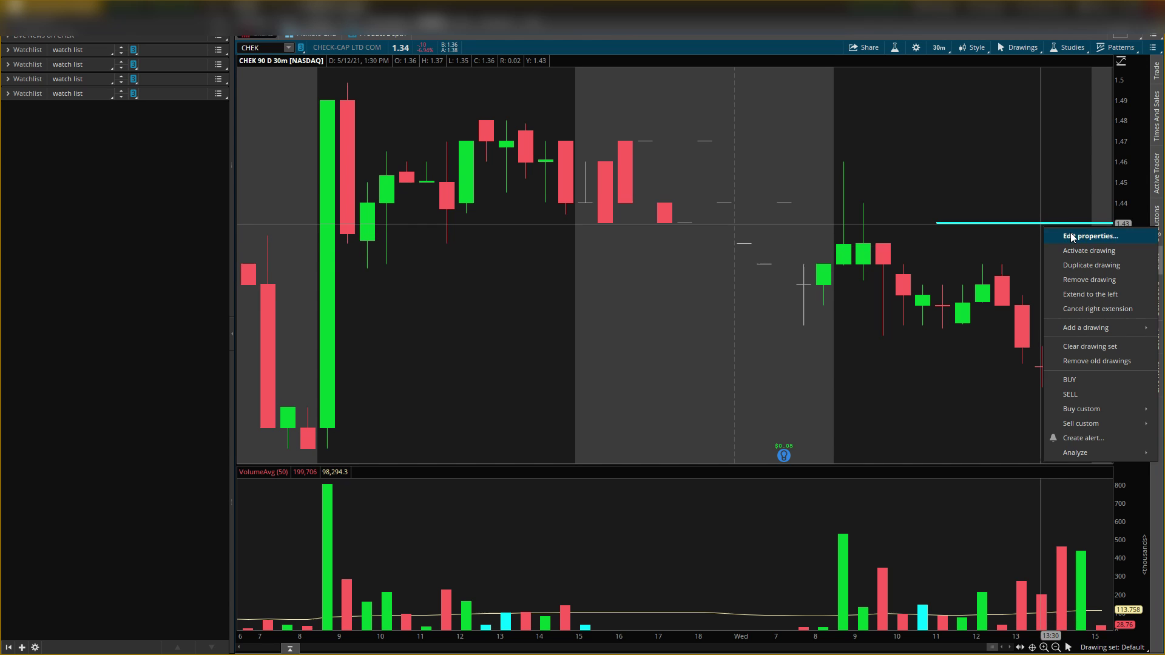
click(1076, 231)
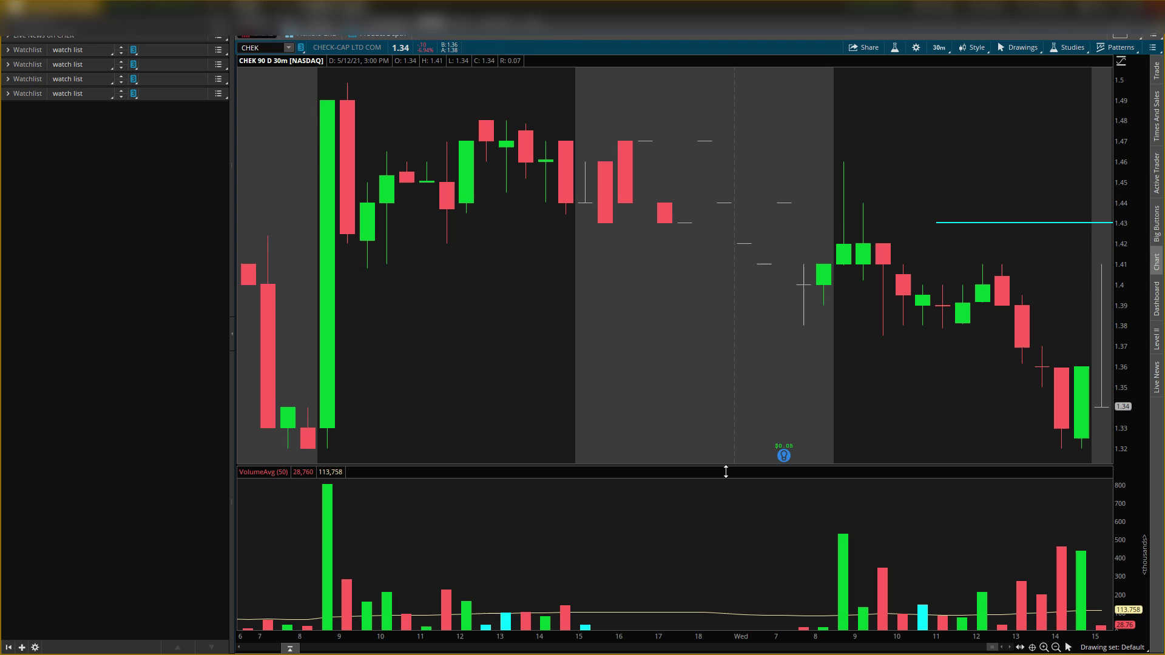
Deselect the 1.43 line and zoom the chart out to about four weeks of bars.
click(707, 454)
click(1055, 647)
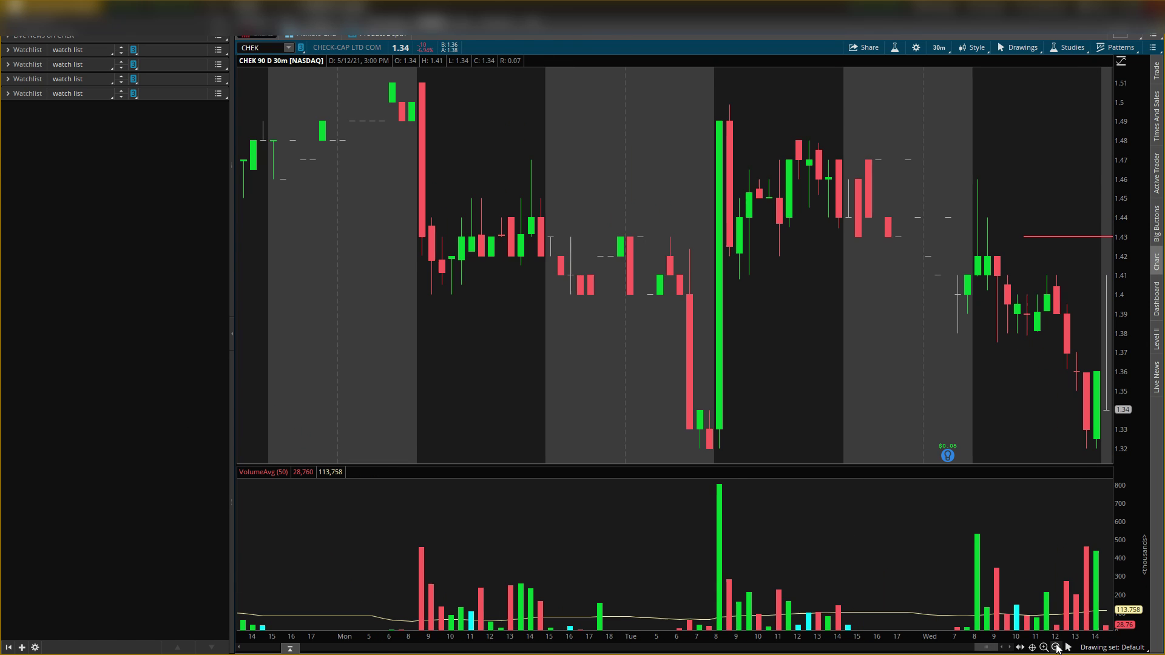
click(1056, 647)
click(1056, 647)
click(1055, 647)
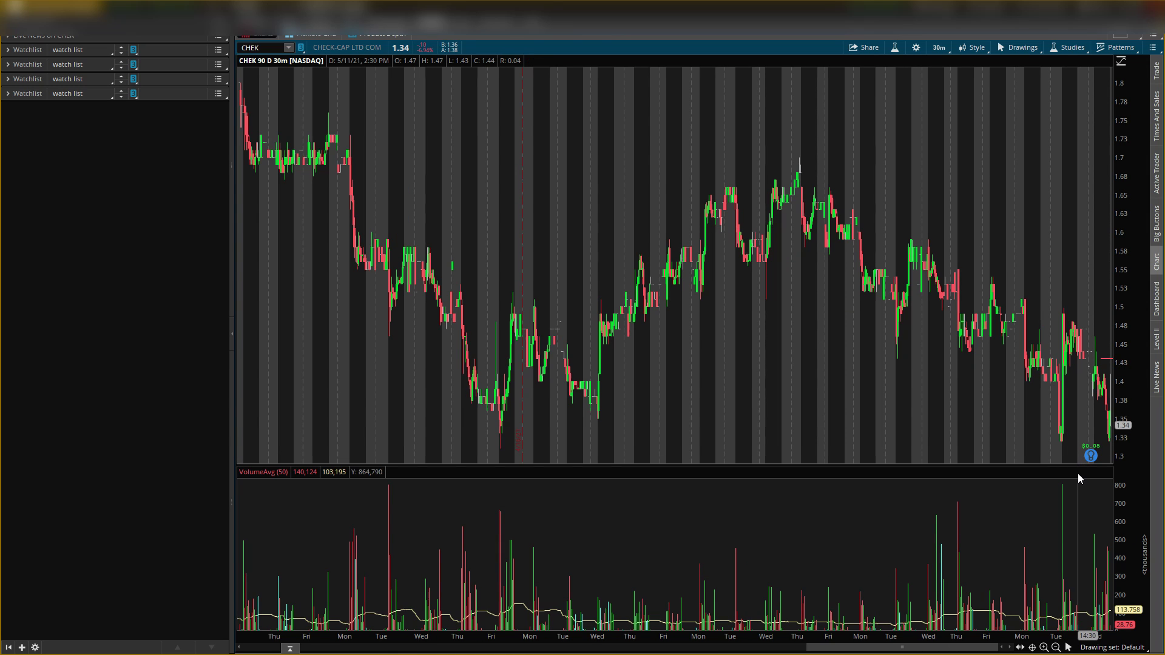
Zoom out to the full 90 days and add a second price level near 1.26.
click(1055, 647)
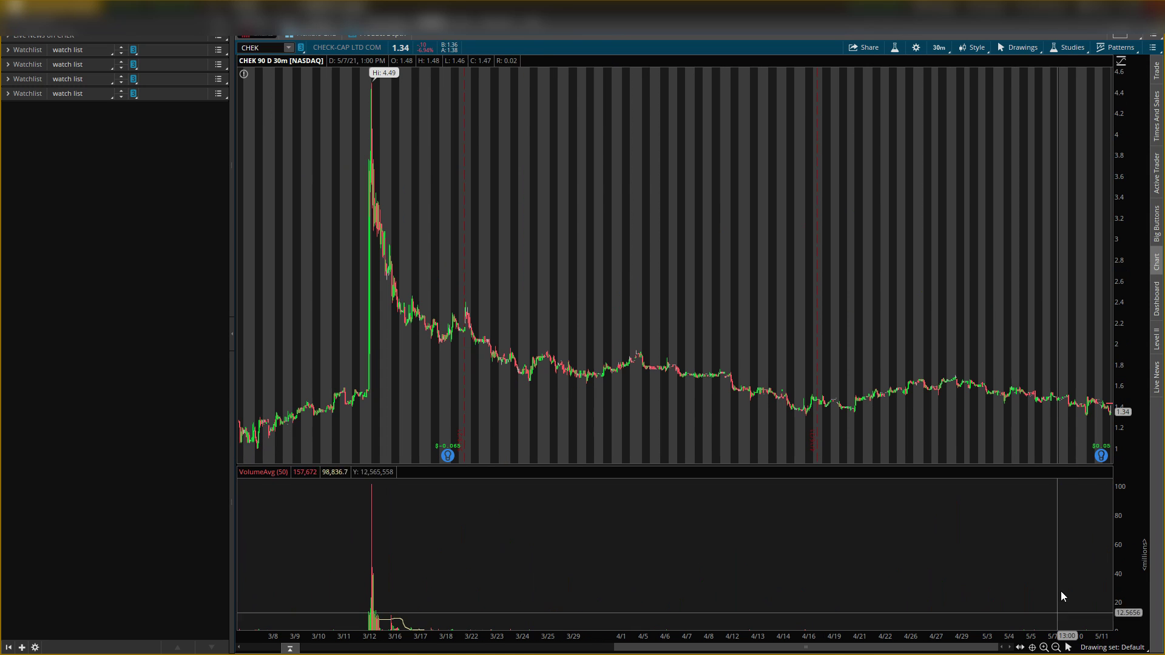
right_click(1089, 434)
mouse_move(1105, 476)
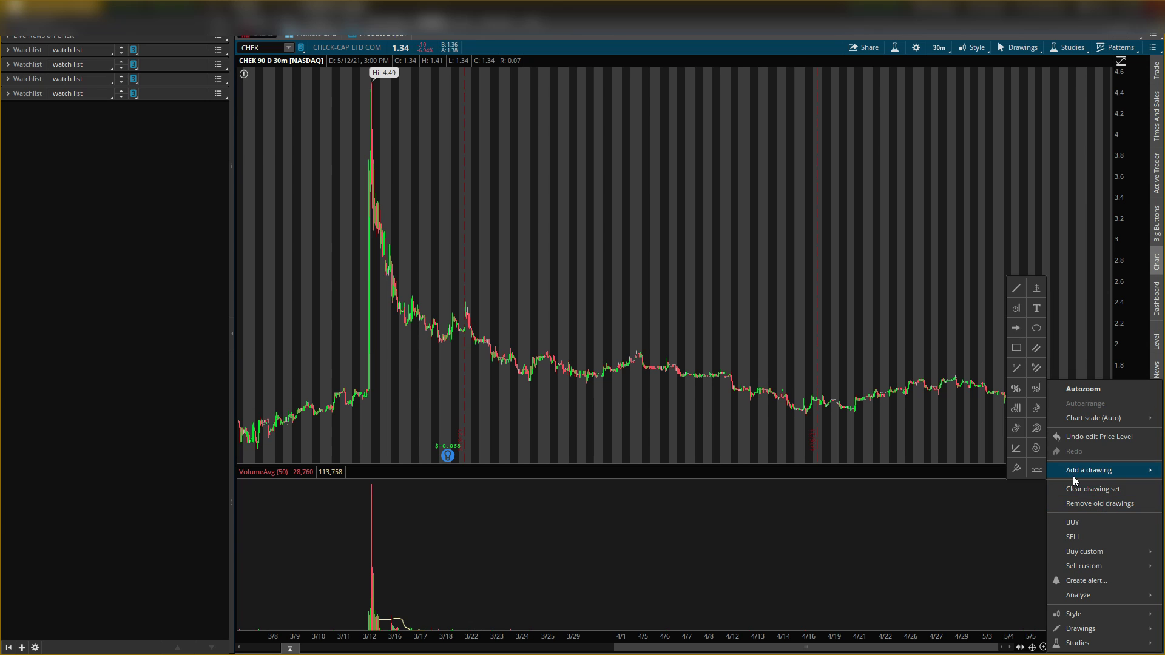
click(1037, 284)
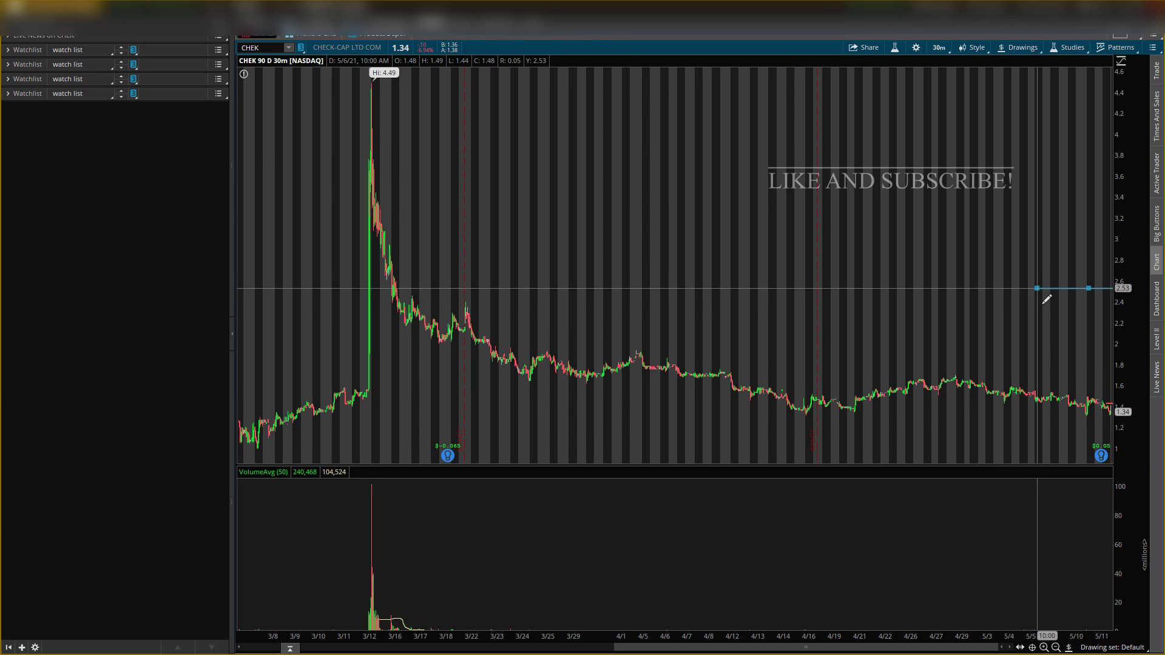
right_click(1095, 433)
click(405, 393)
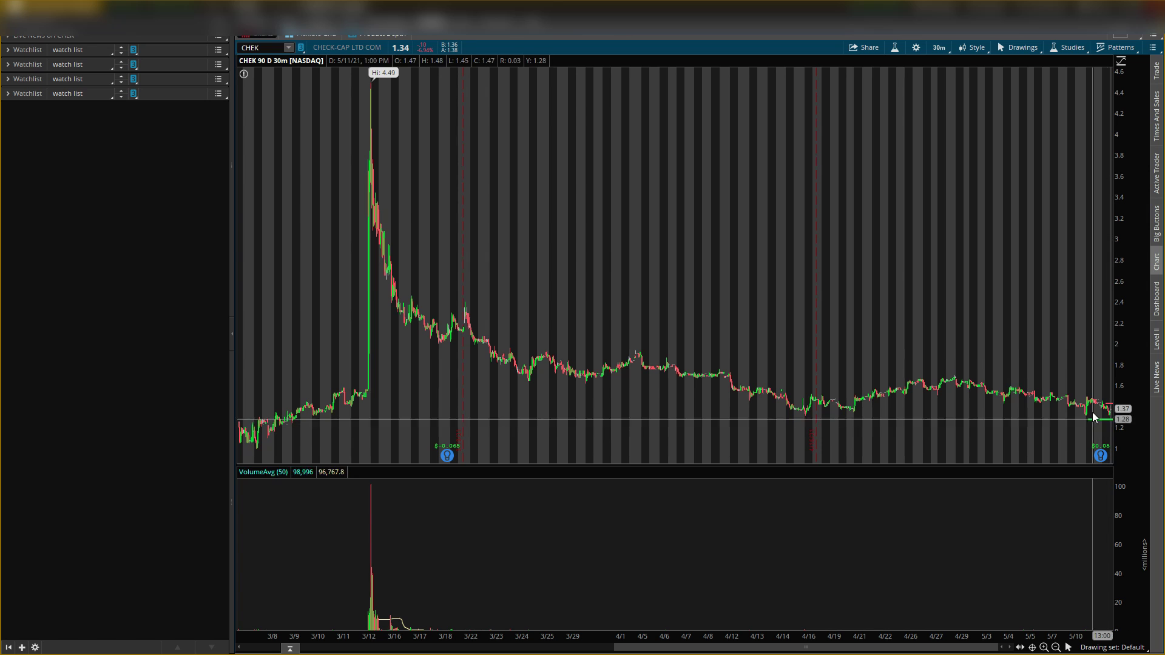
Zoom the CHEK chart to span 3/18 through 5/11.
click(1043, 647)
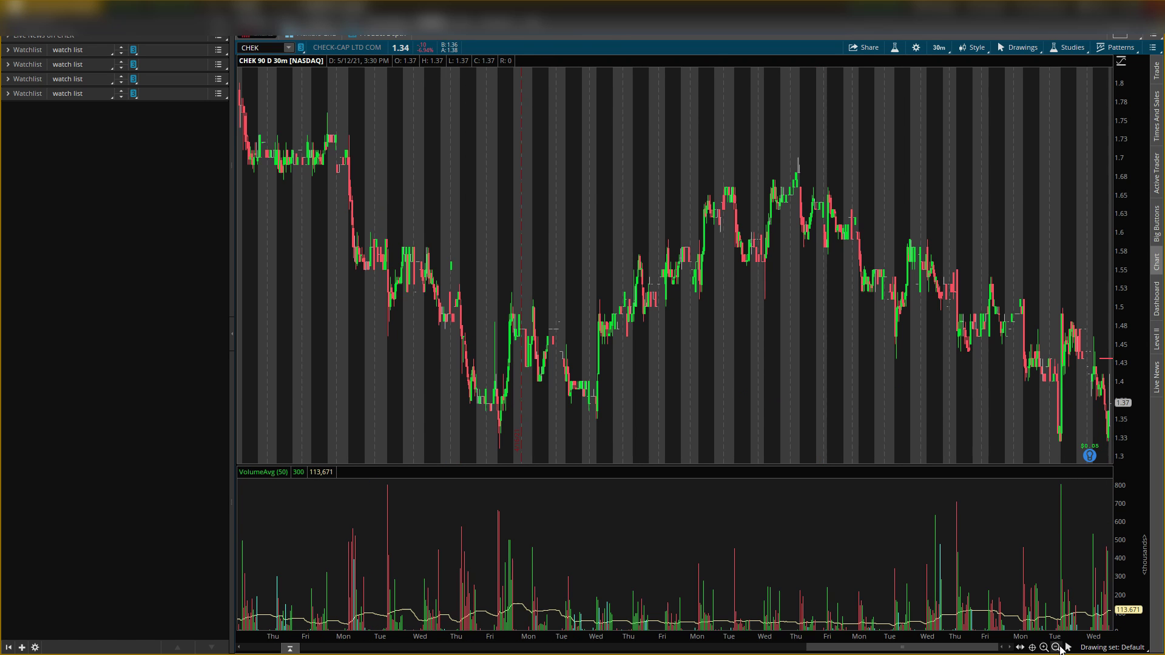
click(1056, 647)
mouse_move(643, 400)
mouse_down()
mouse_move(766, 398)
mouse_move(1098, 464)
mouse_move(1081, 467)
mouse_move(1104, 458)
mouse_move(1092, 456)
mouse_up()
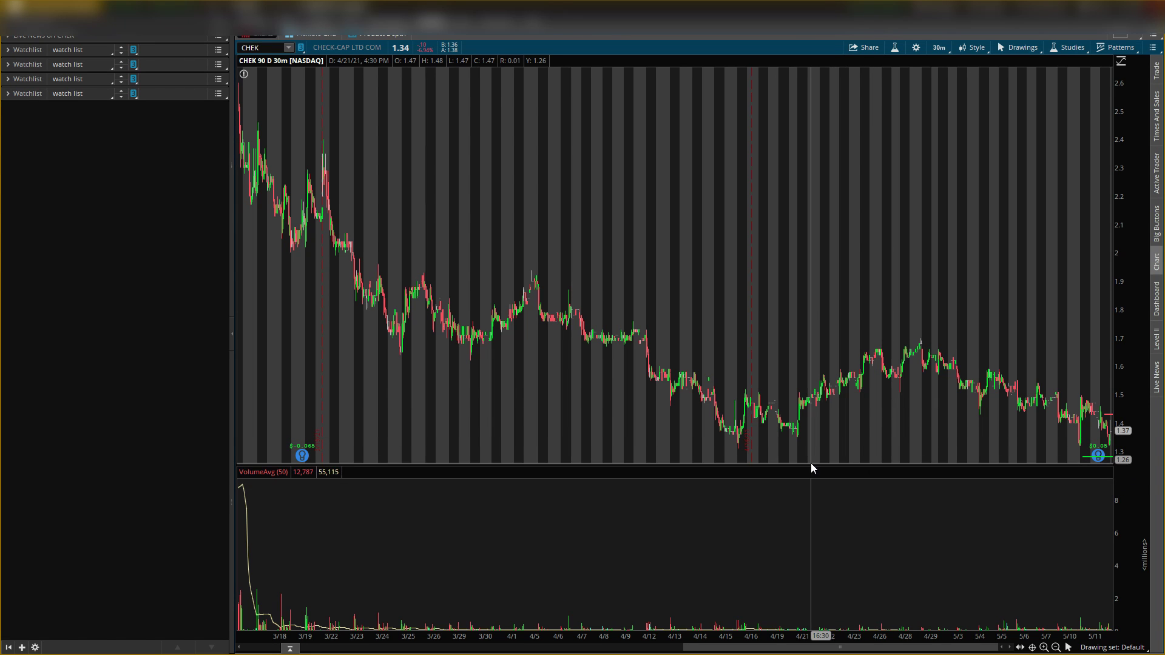
Start a trendline near the latest bars, then cancel it without adding it.
right_click(1070, 456)
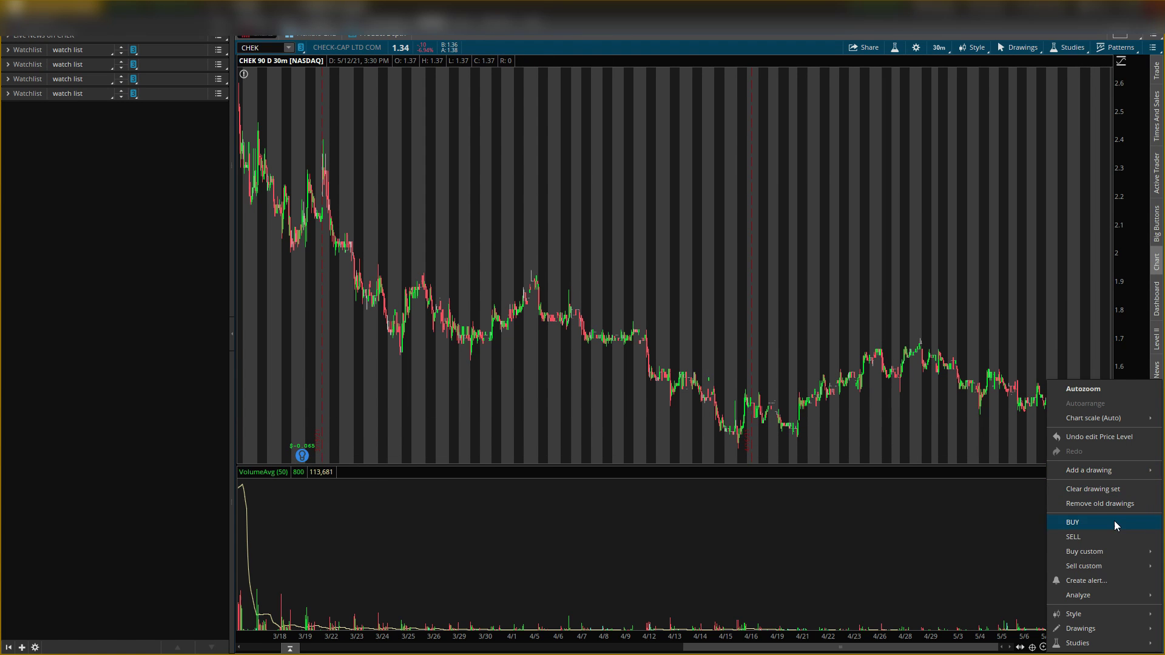
mouse_move(1086, 476)
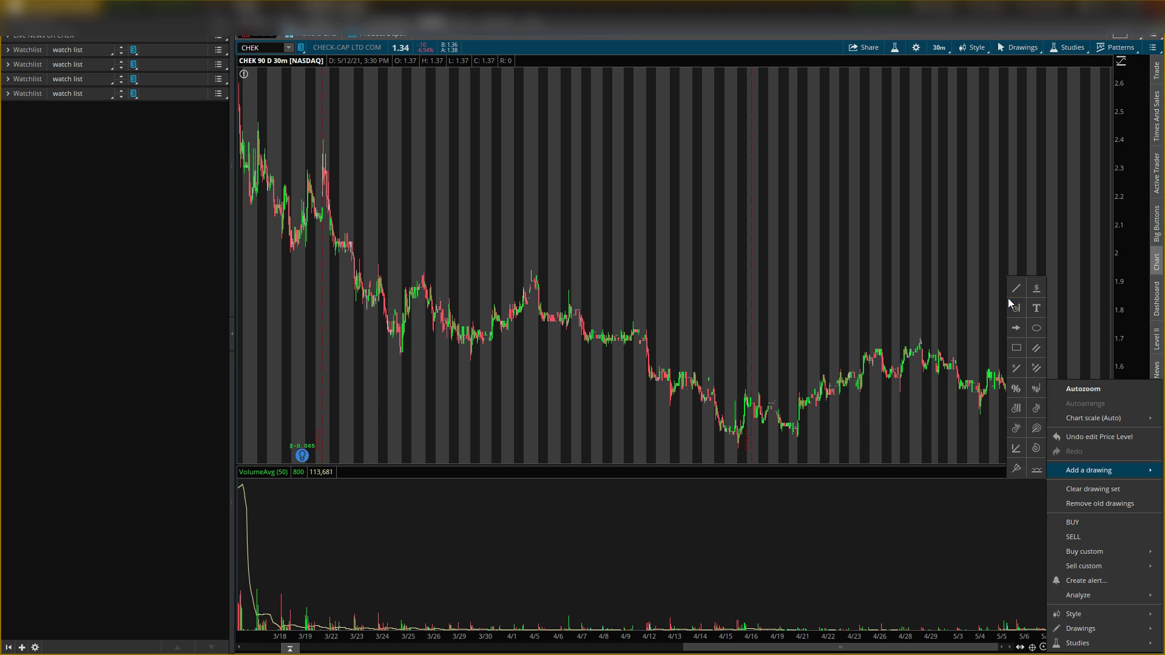
click(1016, 288)
click(1070, 456)
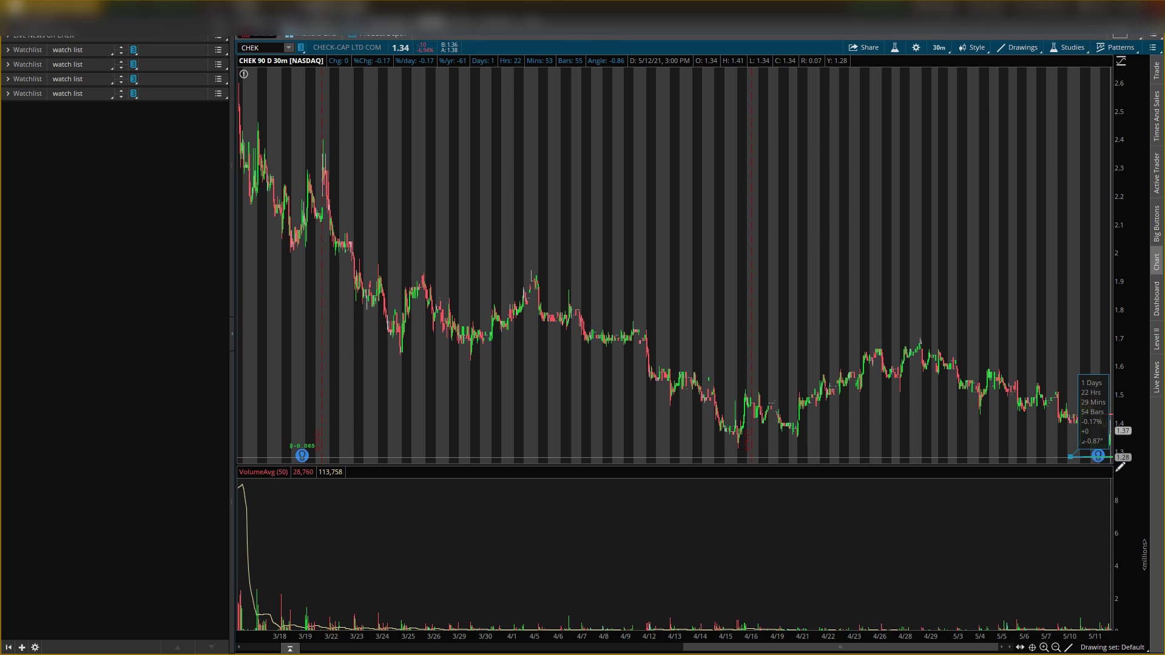
right_click(1069, 448)
click(1019, 425)
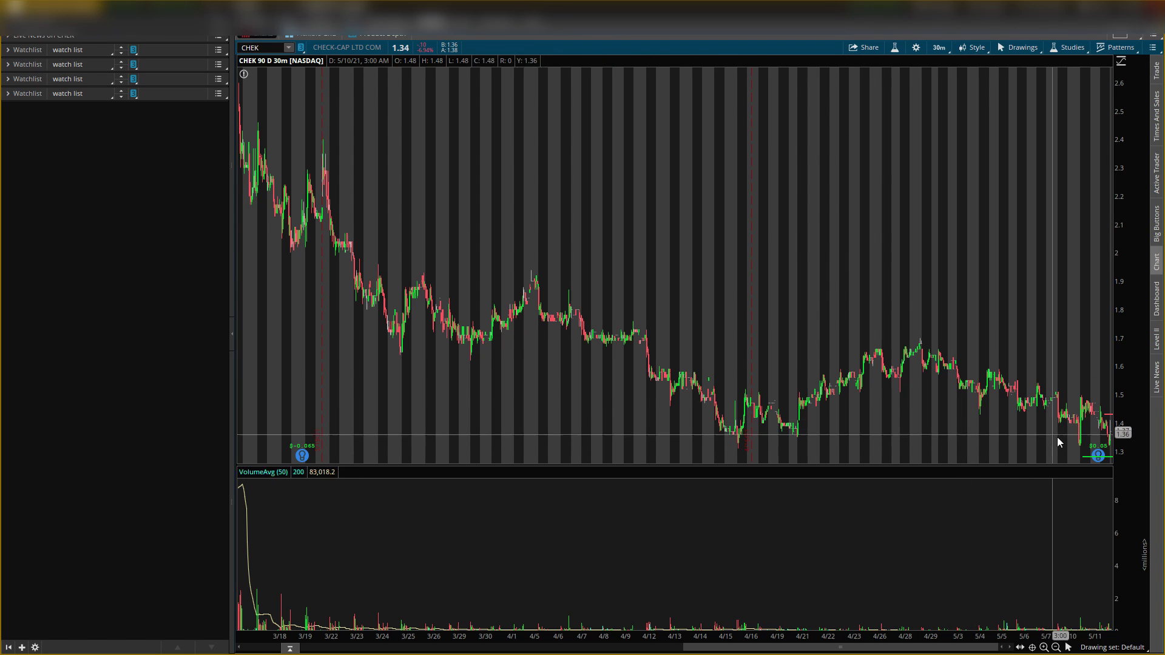